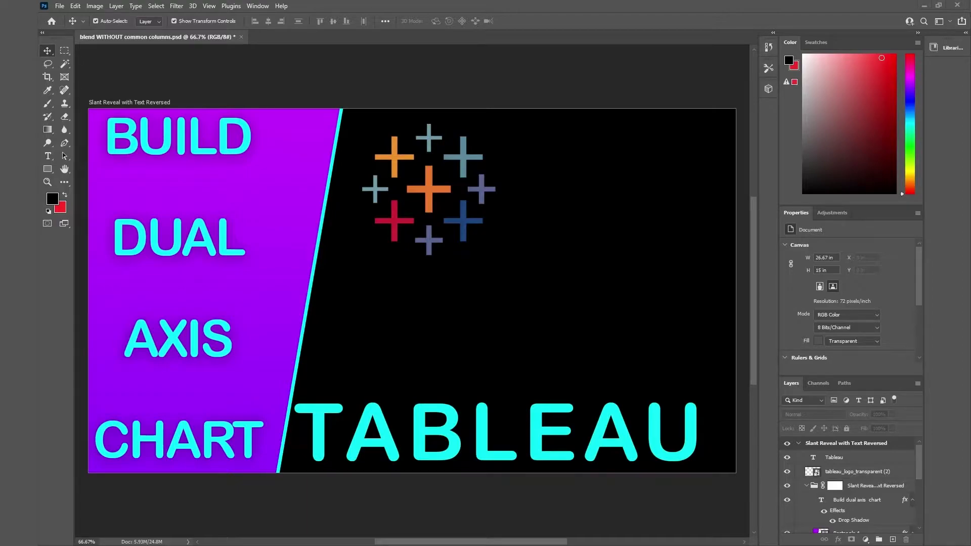
# Step: Place the blend data screenshot on the thumbnail as a smart object and nudge it slightly upward
pyautogui.moveTo(43, 261); pyautogui.dragTo(423, 302)
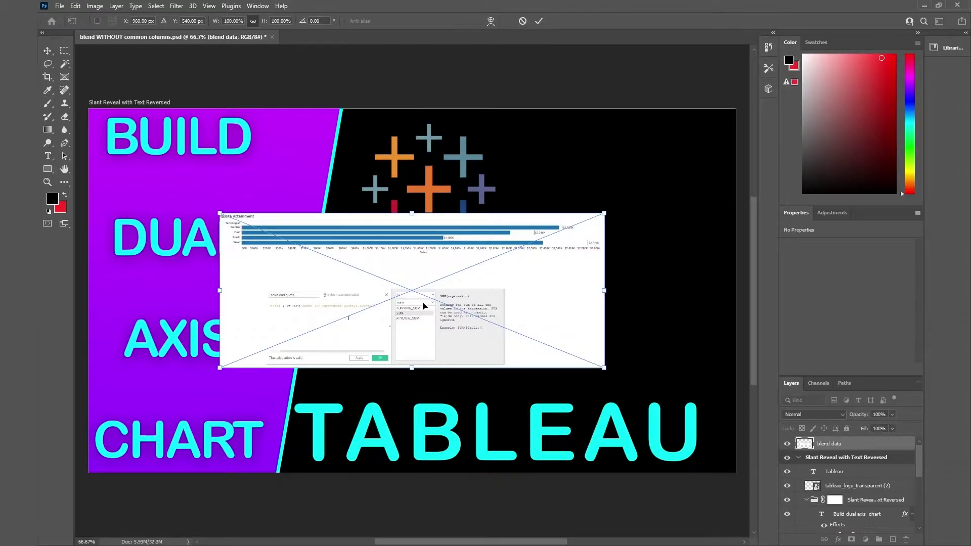
pyautogui.press('Return')
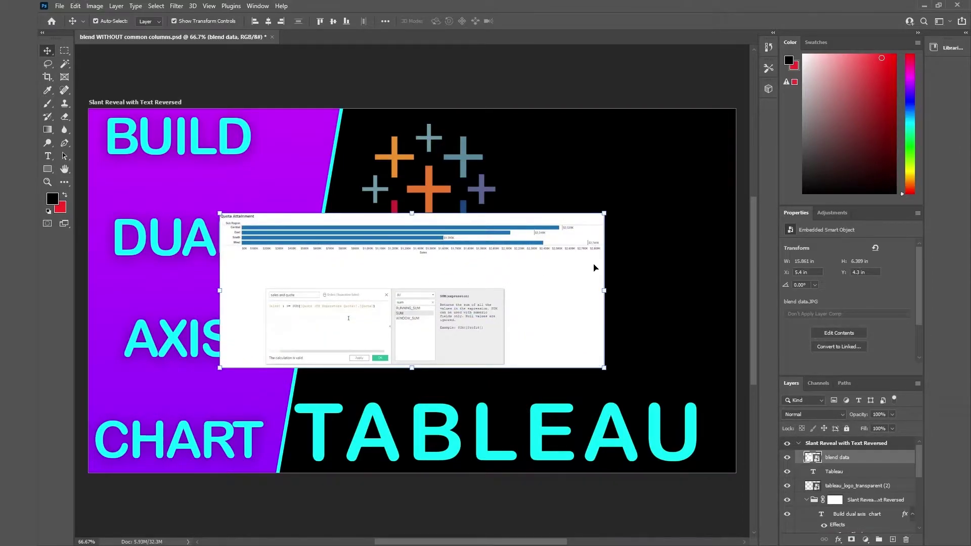
pyautogui.moveTo(482, 251)
pyautogui.mouseDown()
pyautogui.moveTo(506, 240)
pyautogui.moveTo(479, 239)
pyautogui.mouseUp()
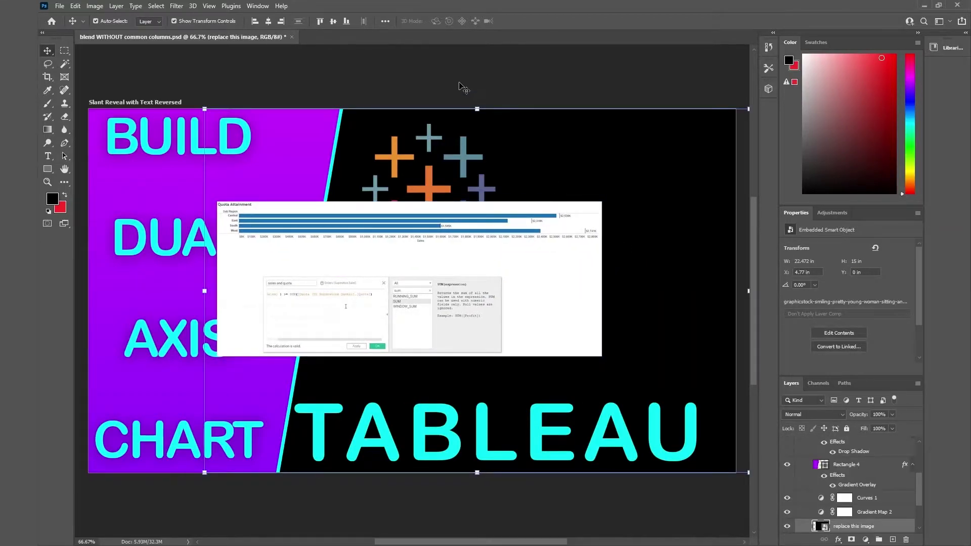
pyautogui.click(462, 85)
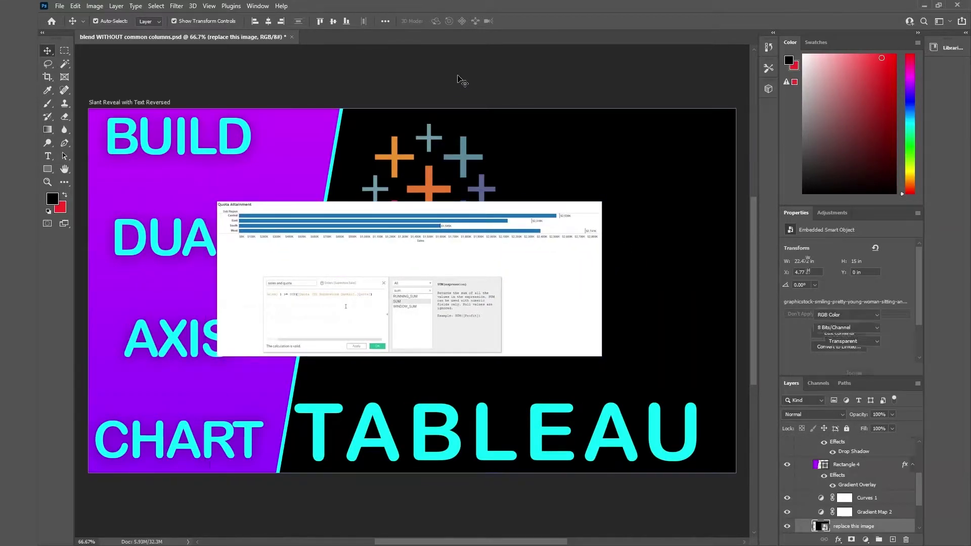
pyautogui.click(47, 78)
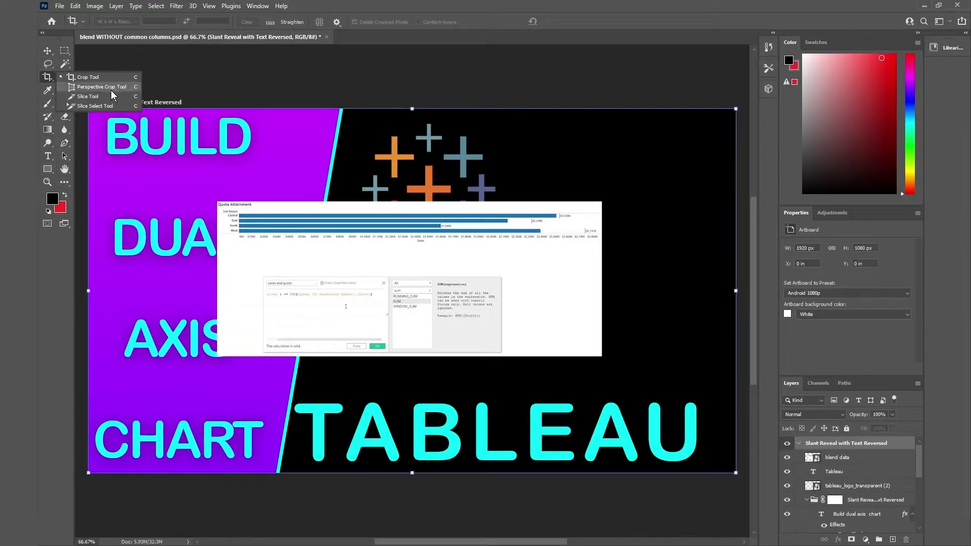
pyautogui.click(88, 78)
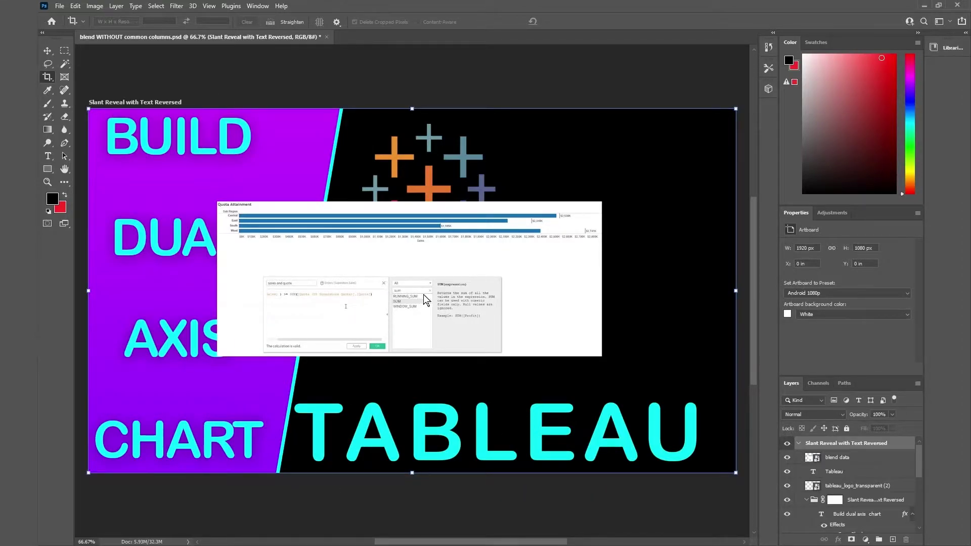
pyautogui.click(47, 51)
pyautogui.click(498, 85)
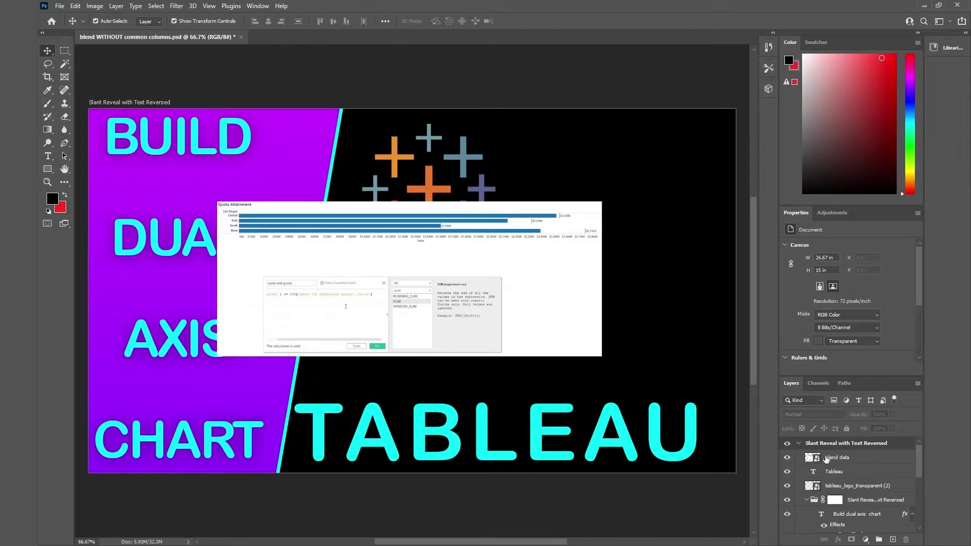
# Step: Choose Edit Contents on the blend data layer to open it as blend data.JPG
pyautogui.click(840, 463)
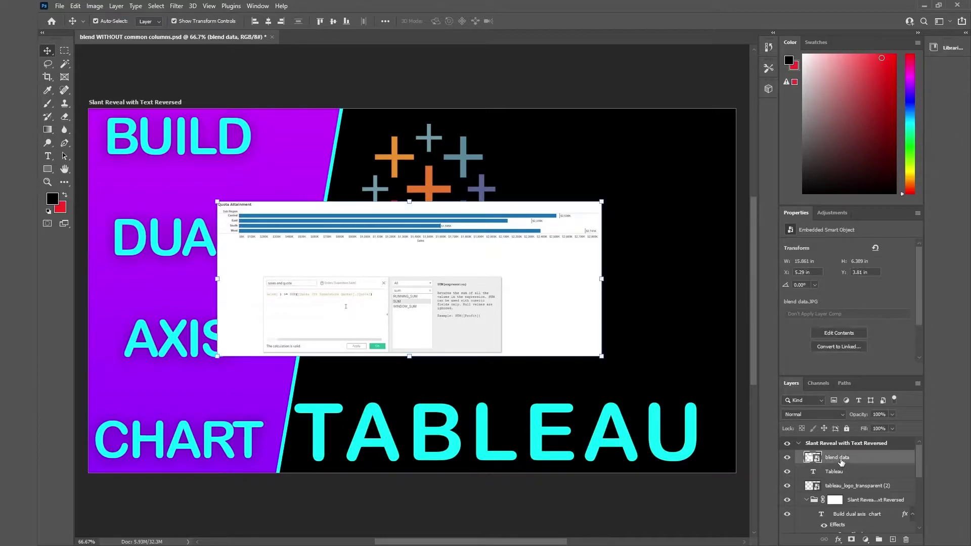
pyautogui.rightClick(842, 463)
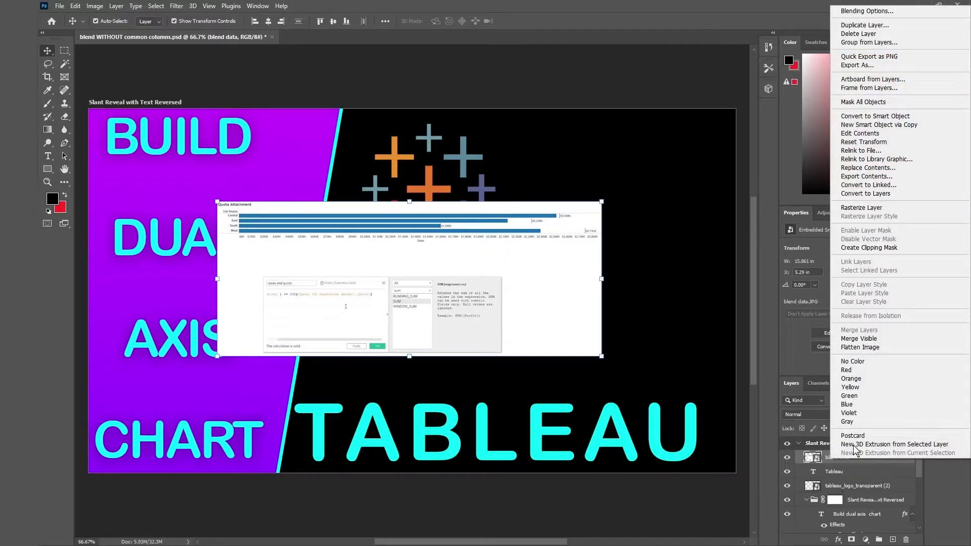
pyautogui.click(879, 134)
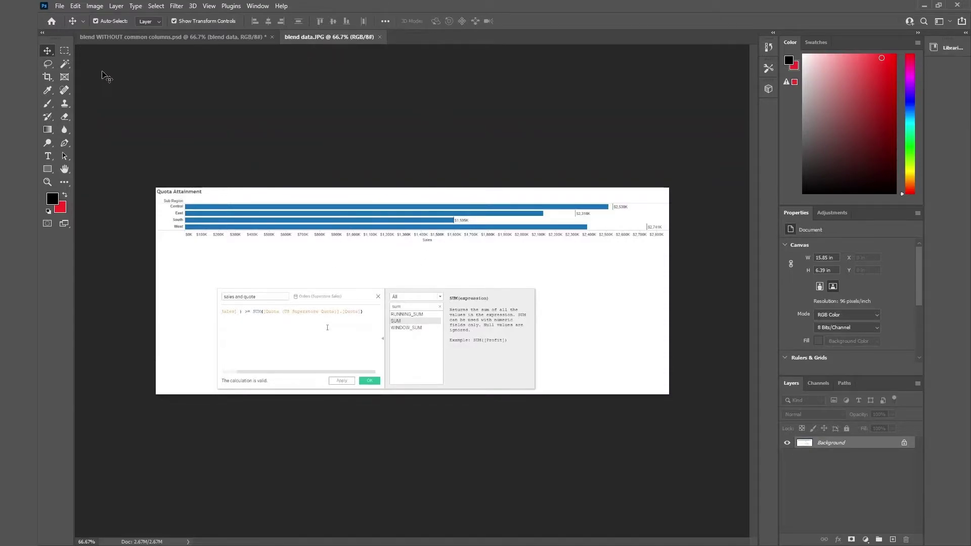
# Step: Crop blend data.JPG's bottom up to the Quota Attainment chart, then compare with the thumbnail
pyautogui.click(46, 78)
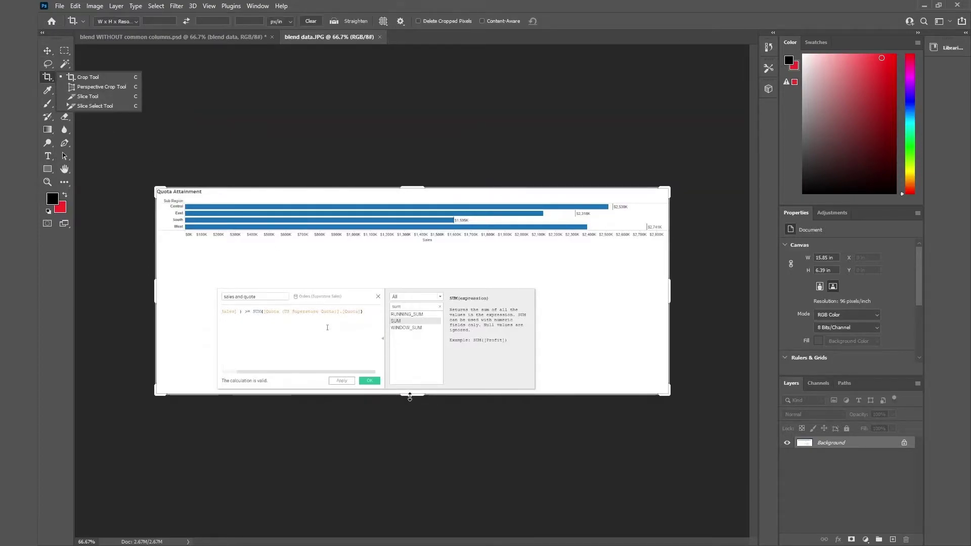
pyautogui.moveTo(410, 402); pyautogui.dragTo(411, 326)
pyautogui.press('Return')
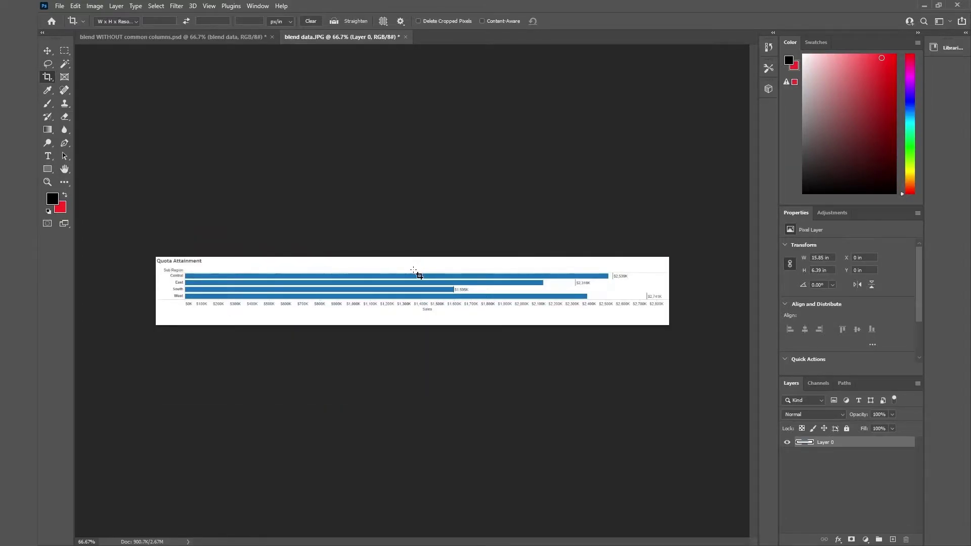
pyautogui.click(199, 38)
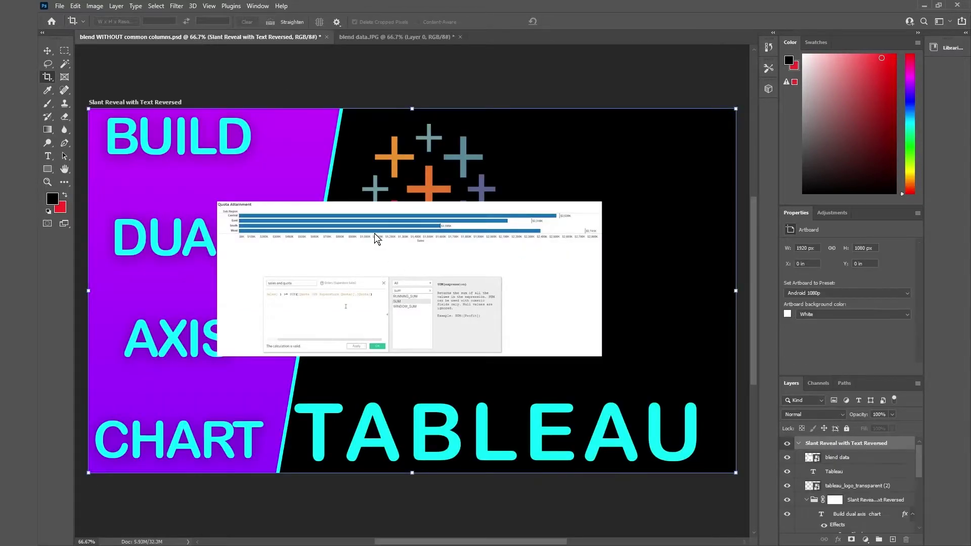
pyautogui.click(375, 41)
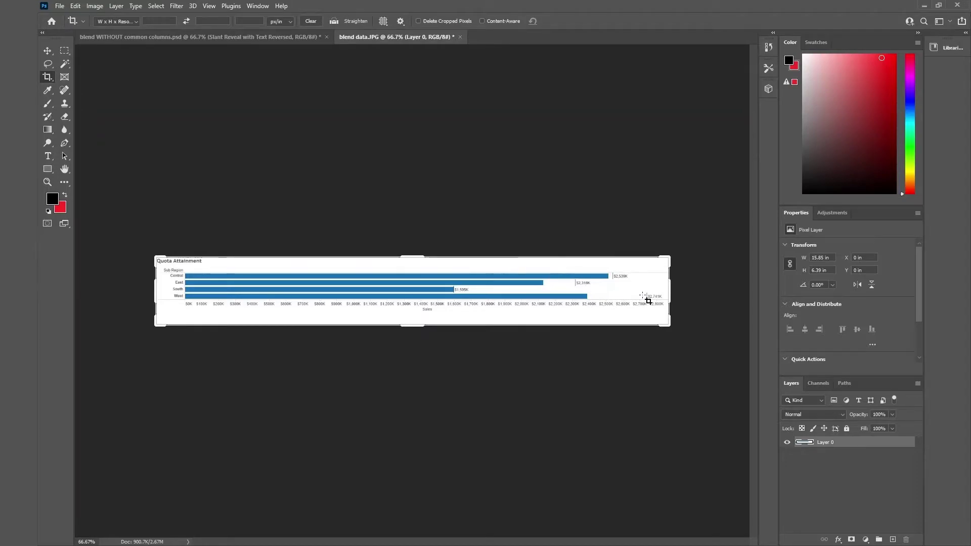
# Step: Flatten Layer 0 into a Background layer and save blend data.JPG at Maximum quality 12
pyautogui.hotkey('ctrl', 's')
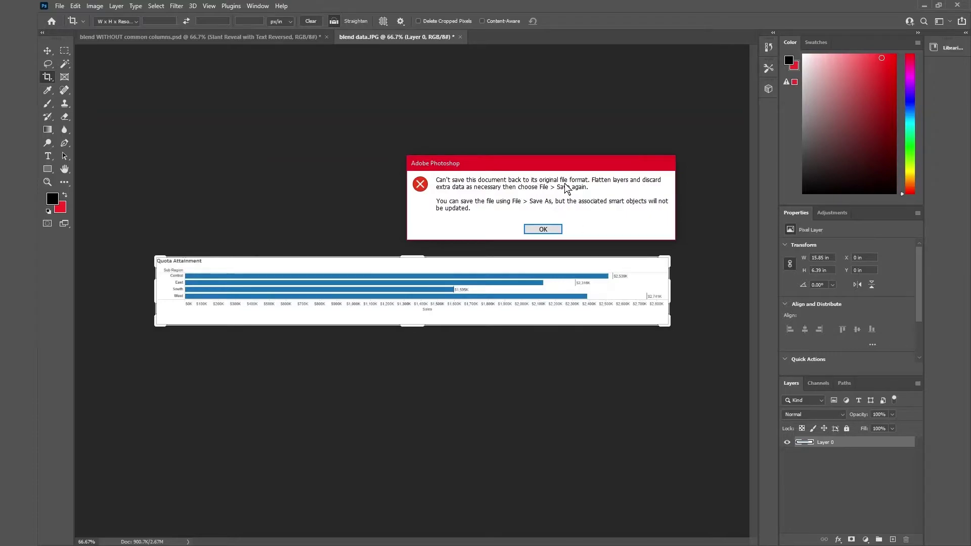
pyautogui.click(546, 230)
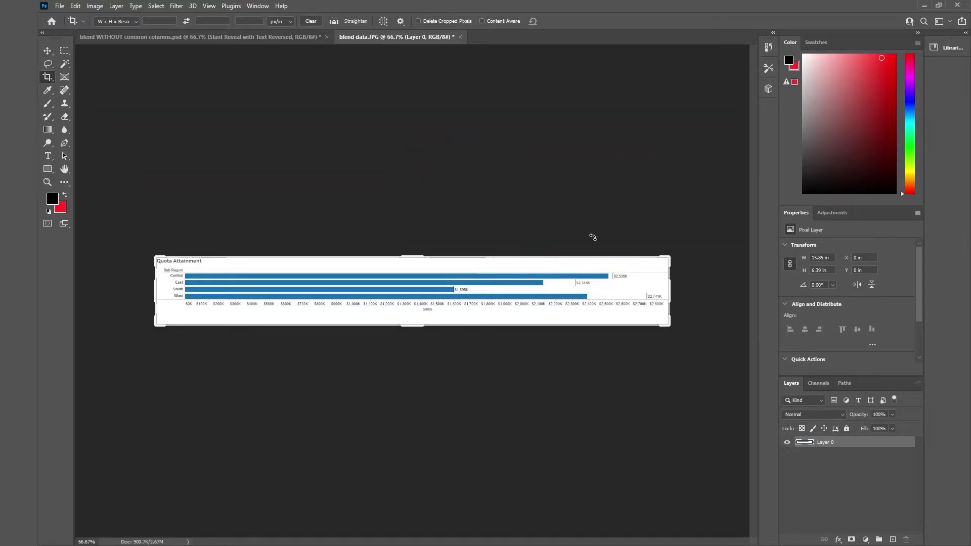
pyautogui.rightClick(803, 445)
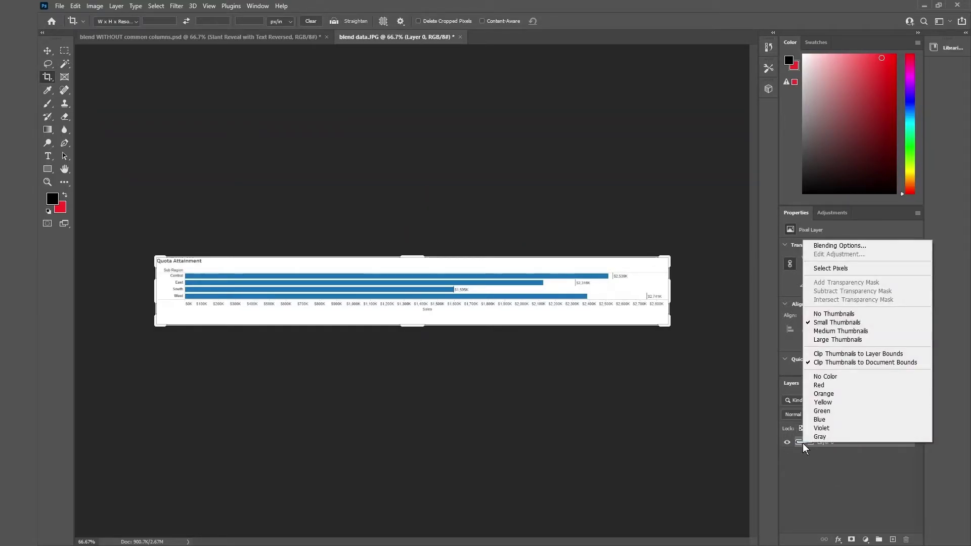
pyautogui.click(884, 469)
pyautogui.rightClick(859, 441)
pyautogui.click(867, 330)
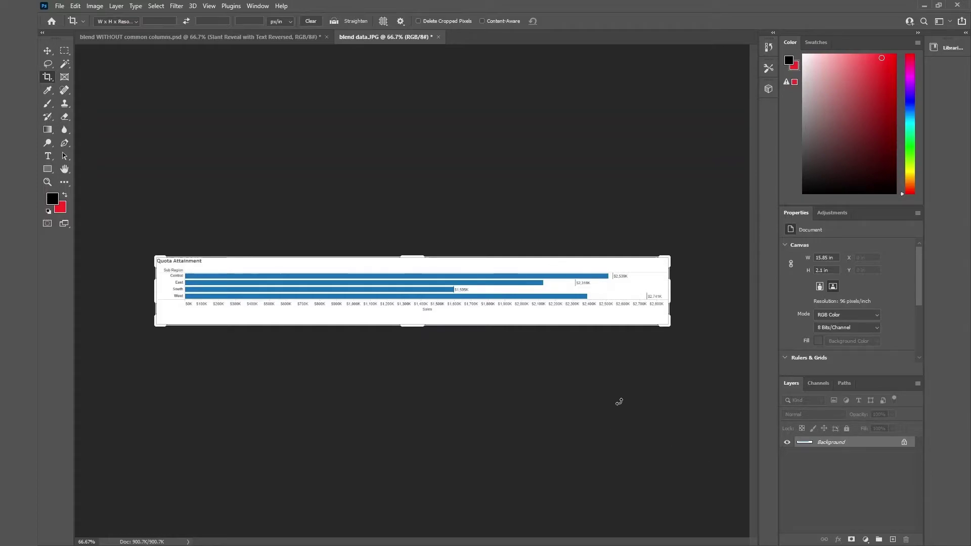
pyautogui.hotkey('ctrl', 's')
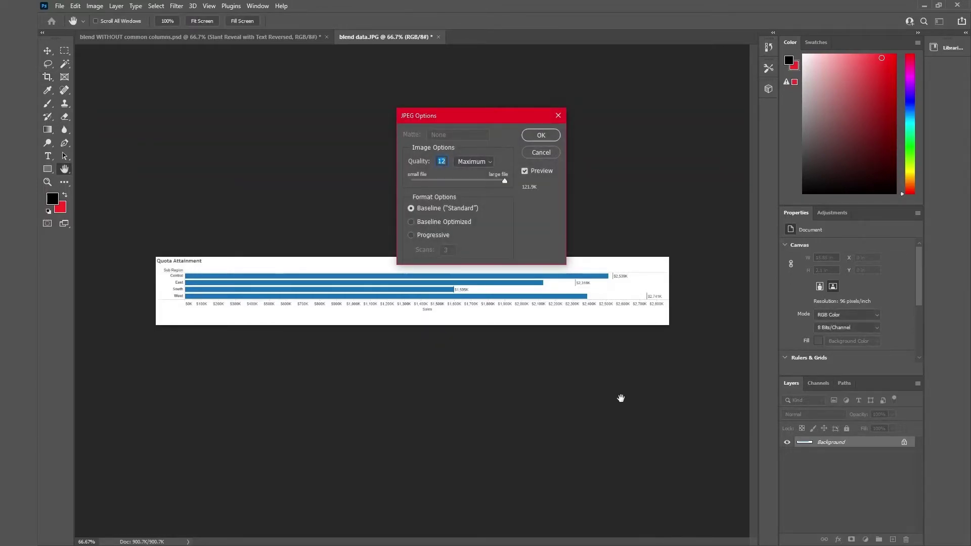
pyautogui.click(539, 135)
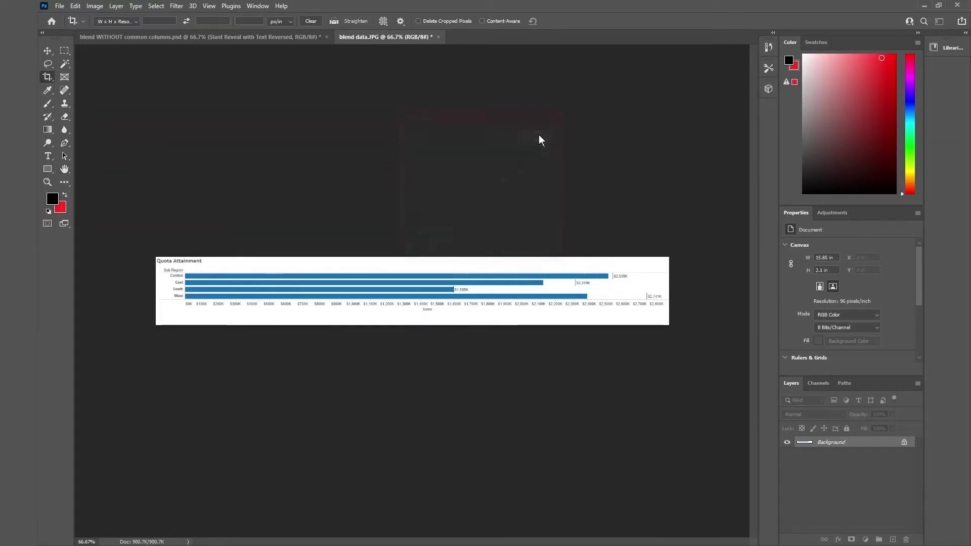
# Step: Nudge the chart up in the thumbnail, then extend blend data.JPG's crop on all sides
pyautogui.click(246, 38)
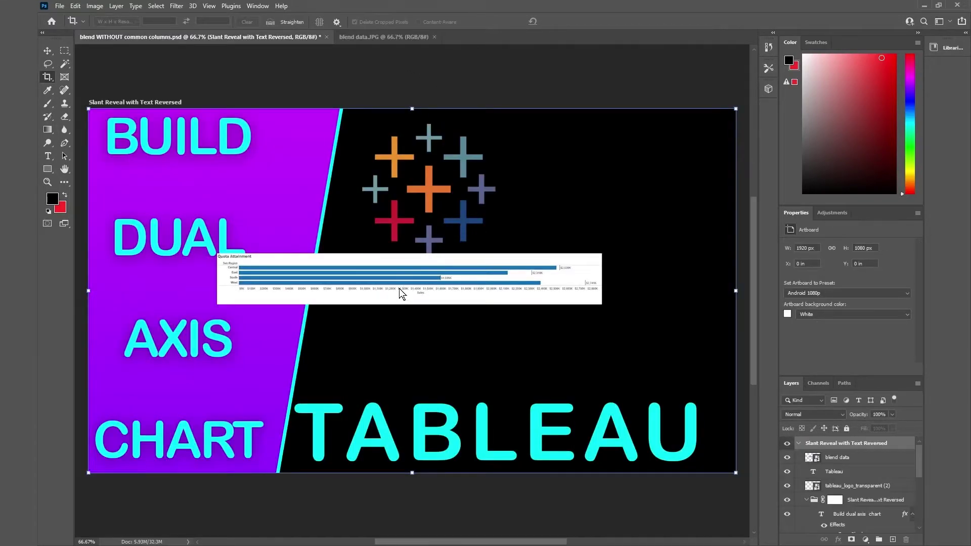
pyautogui.moveTo(398, 288)
pyautogui.mouseDown()
pyautogui.moveTo(386, 258)
pyautogui.moveTo(400, 278)
pyautogui.mouseUp()
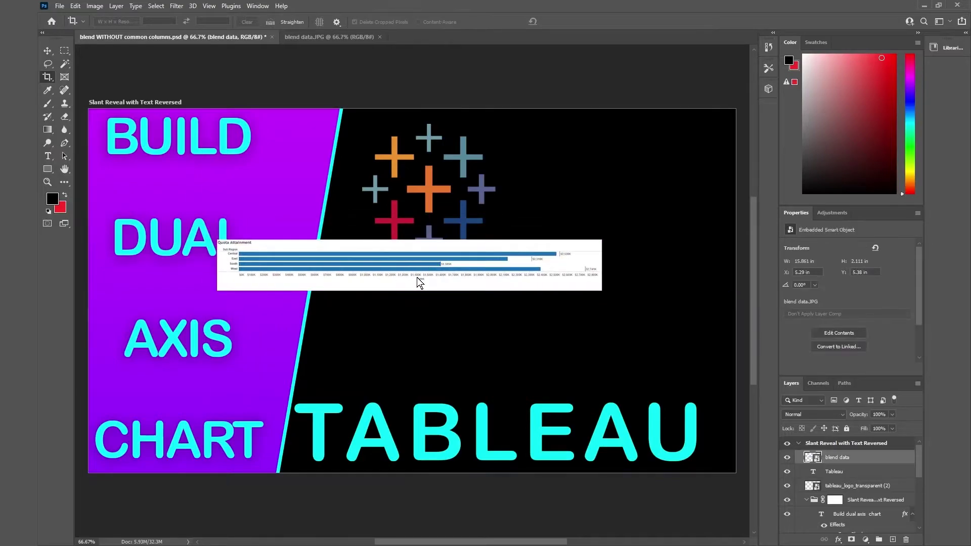
pyautogui.click(332, 38)
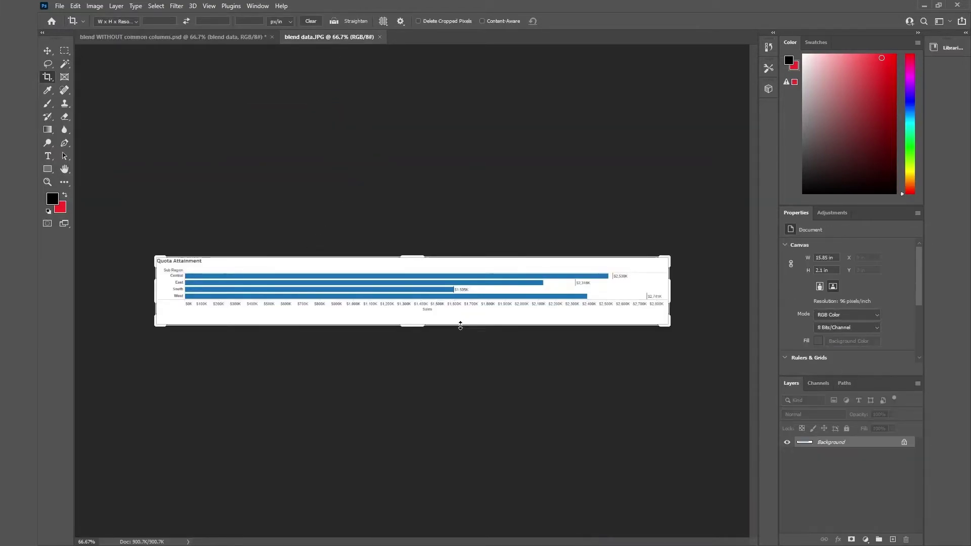
pyautogui.moveTo(411, 326); pyautogui.dragTo(412, 432)
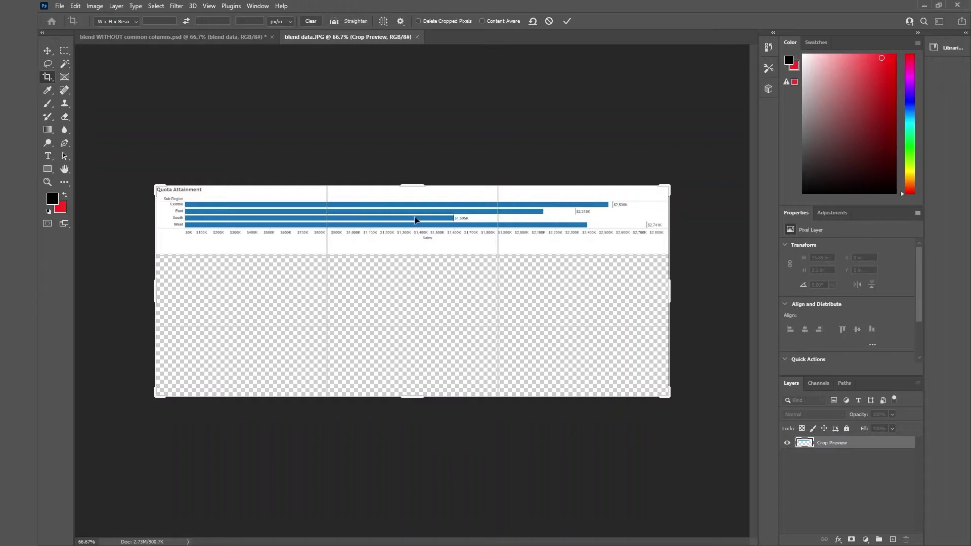
pyautogui.moveTo(416, 186); pyautogui.dragTo(419, 96)
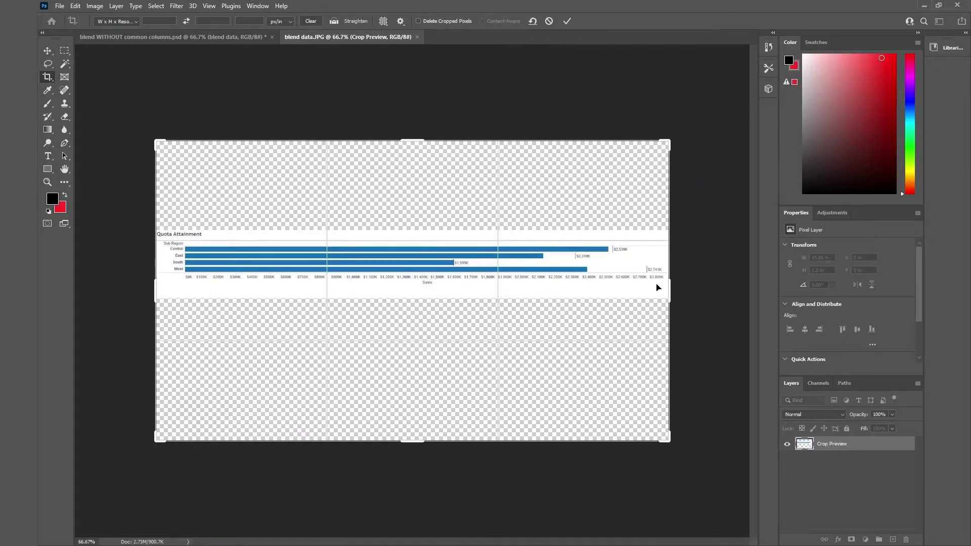
pyautogui.moveTo(666, 284); pyautogui.dragTo(706, 287)
pyautogui.moveTo(113, 289); pyautogui.dragTo(90, 289)
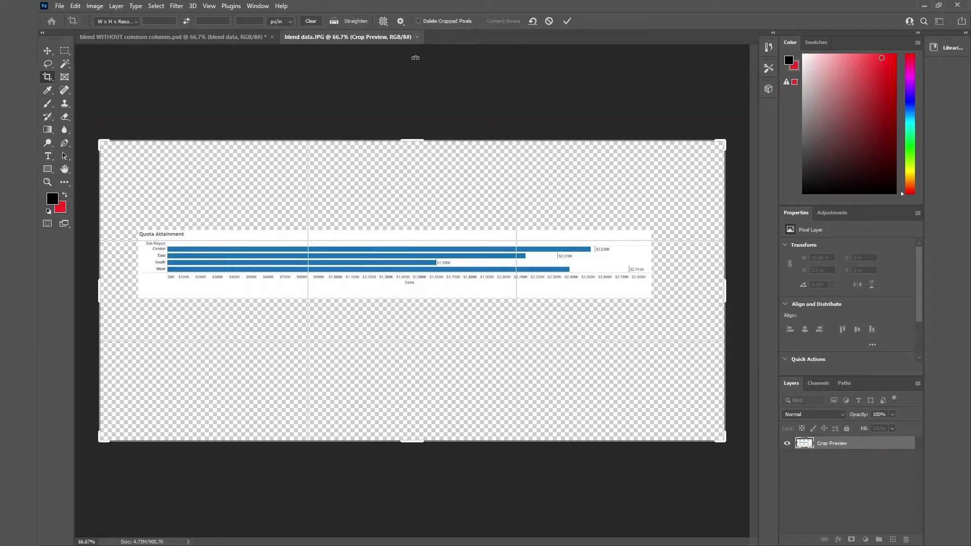
# Step: Apply the enlarged crop, then close blend data.JPG without saving
pyautogui.click(45, 52)
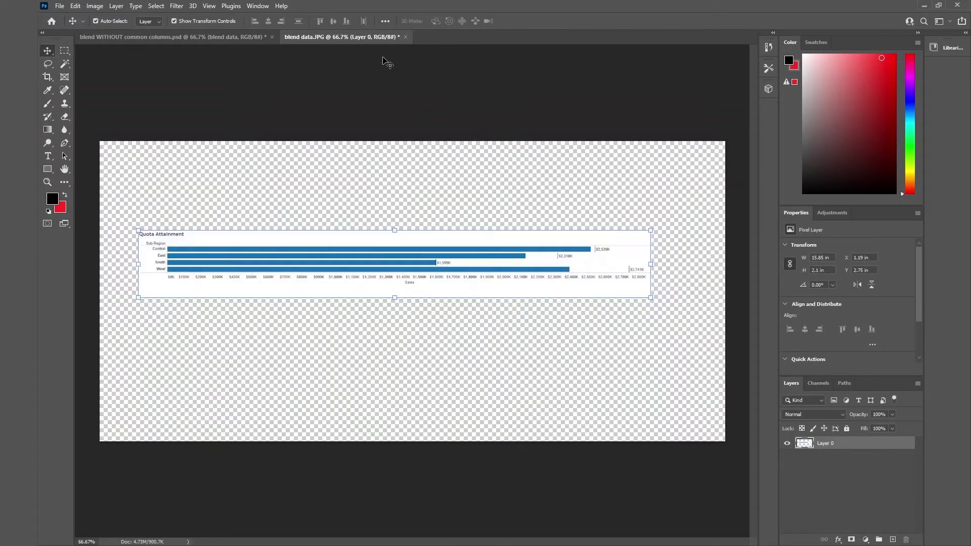
pyautogui.click(406, 36)
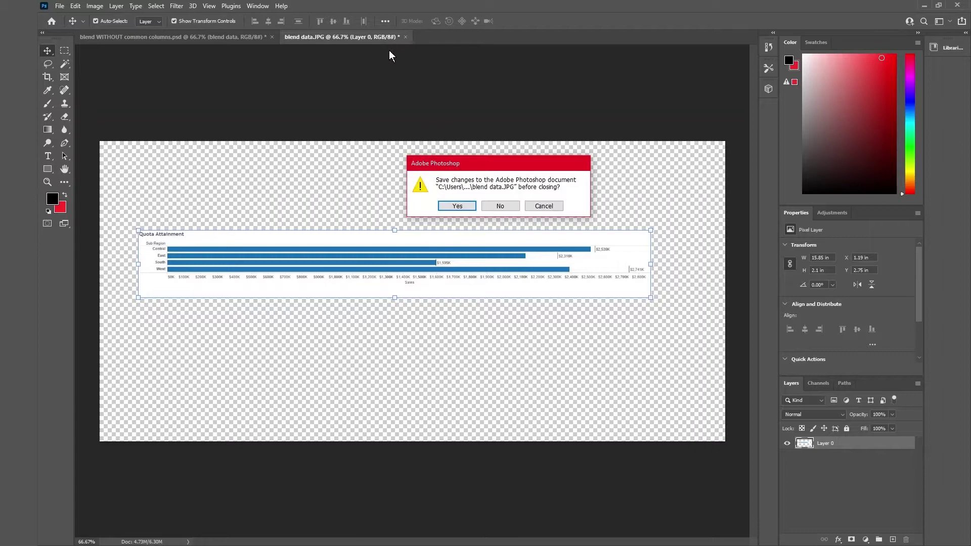
pyautogui.click(500, 206)
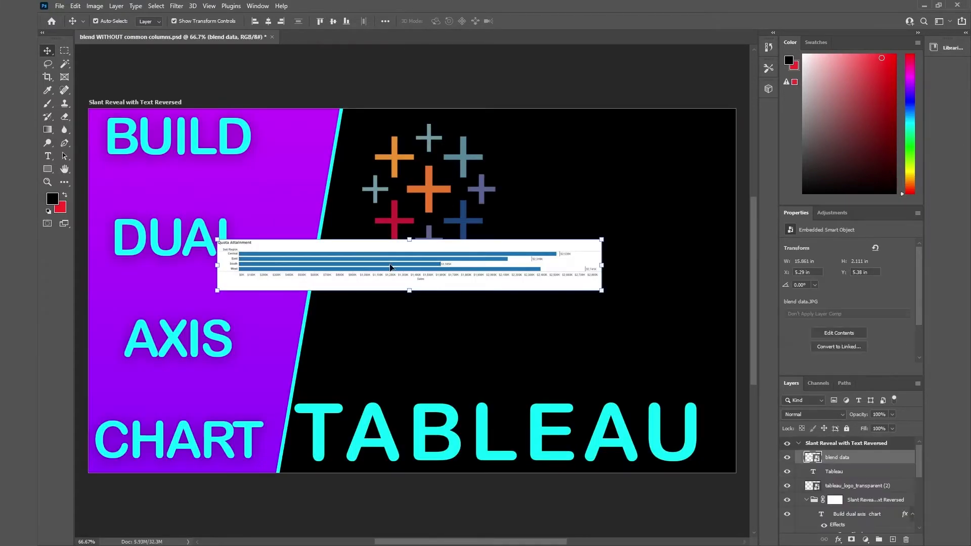
# Step: Delete the old blend data layer and place the blend data image into the thumbnail again
pyautogui.press('Delete')
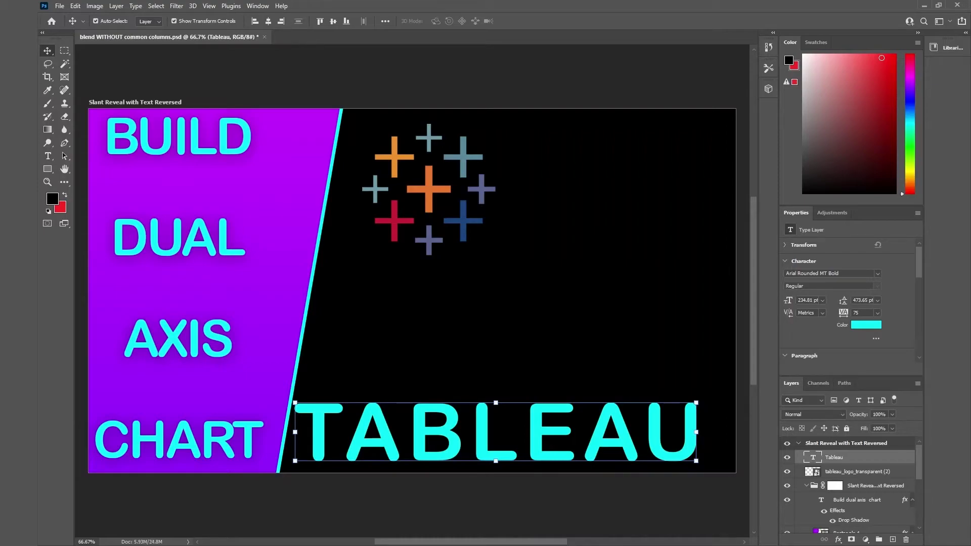
pyautogui.moveTo(247, 318); pyautogui.dragTo(338, 289)
pyautogui.press('Return')
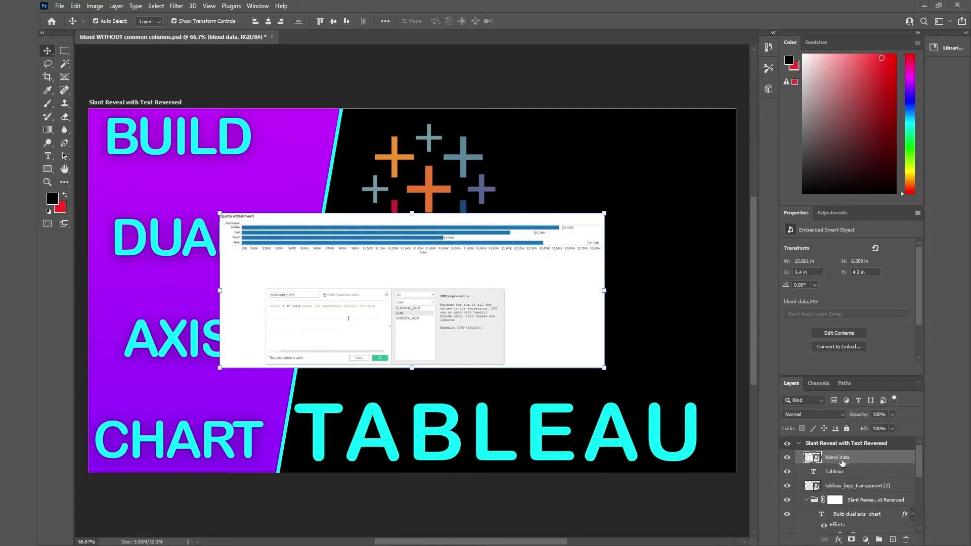
# Step: Convert the blend data layer to a smart object and open it as blend data.psb
pyautogui.rightClick(833, 463)
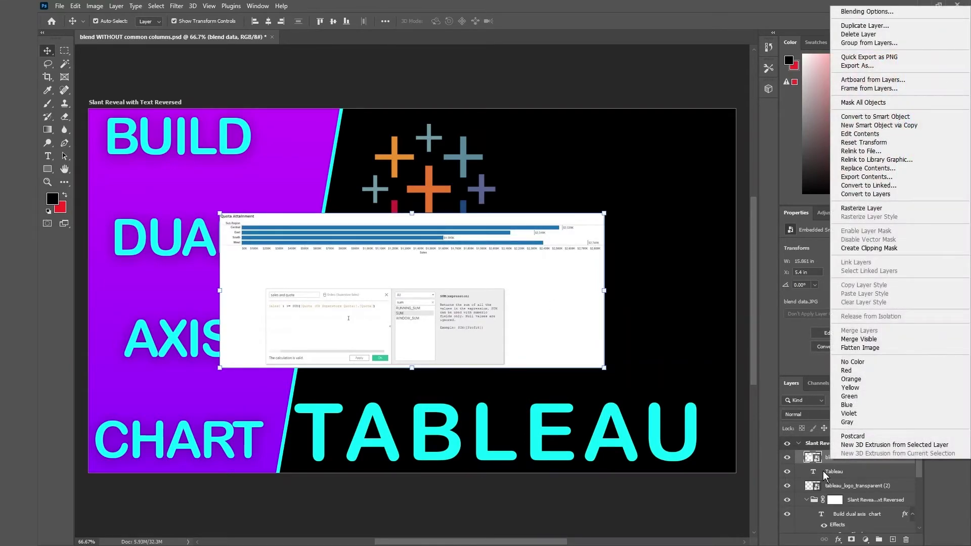
pyautogui.click(887, 117)
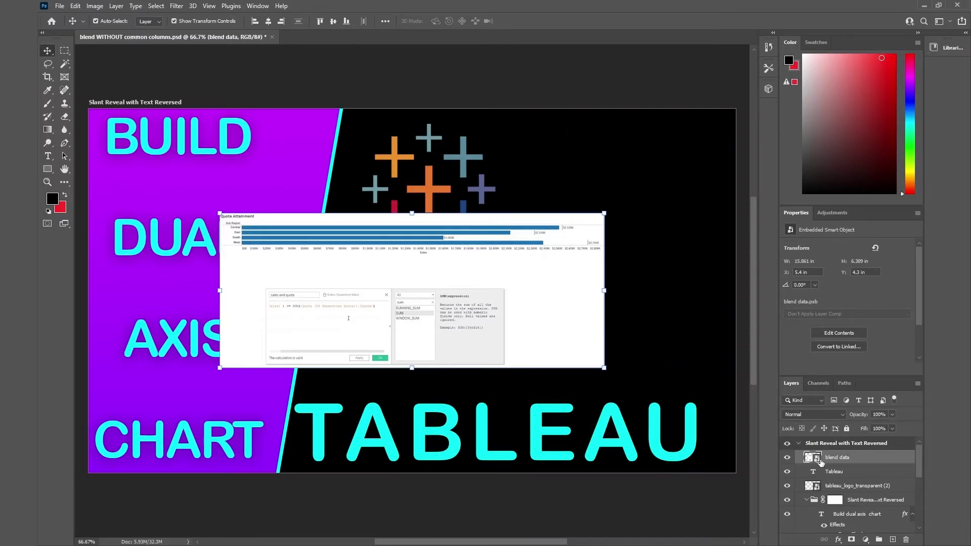
pyautogui.rightClick(834, 462)
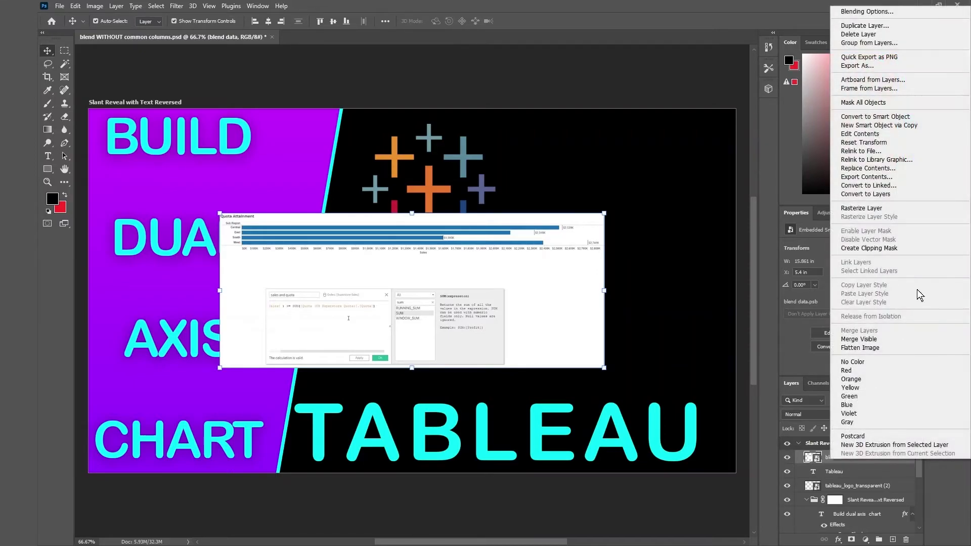
pyautogui.click(859, 134)
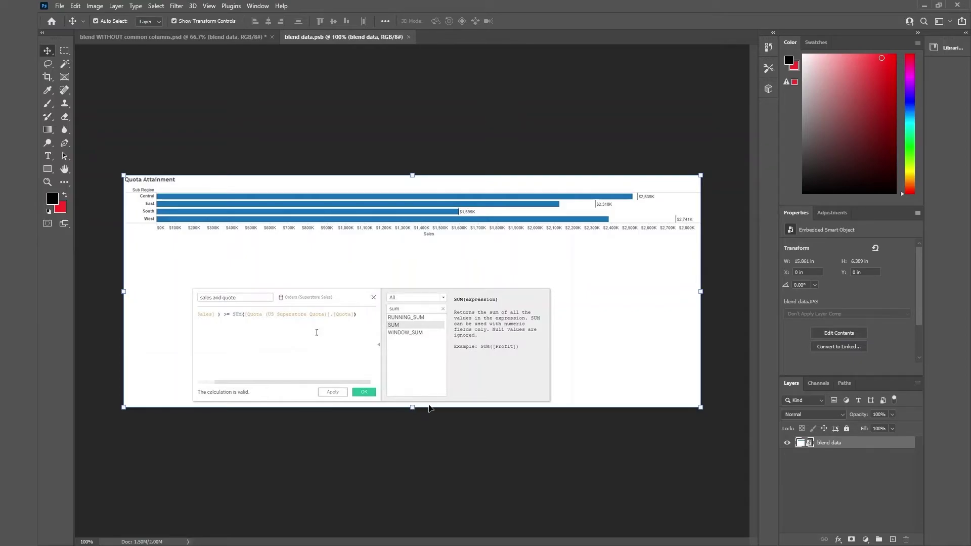
# Step: Crop blend data.psb's bottom up to the Quota Attainment chart and save the contents
pyautogui.moveTo(372, 157); pyautogui.dragTo(355, 226)
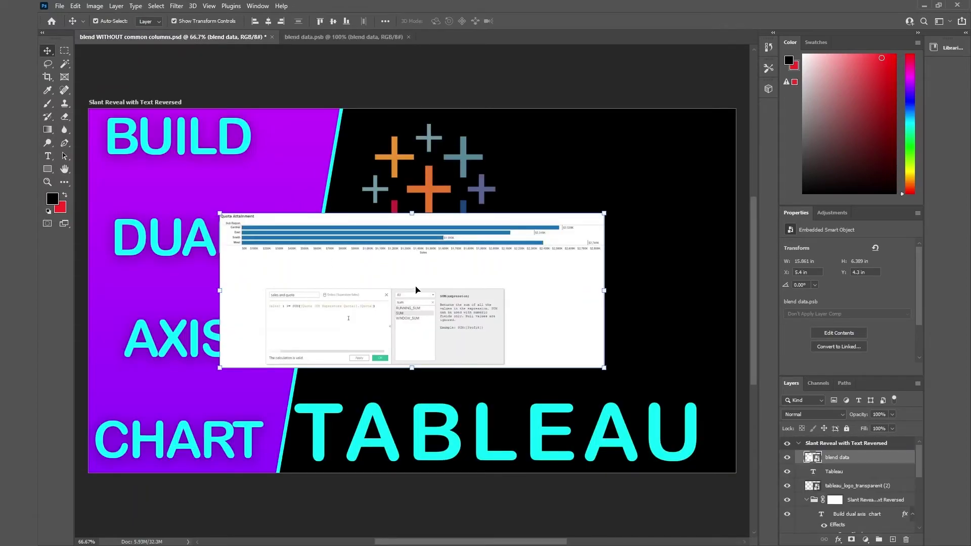
pyautogui.click(357, 38)
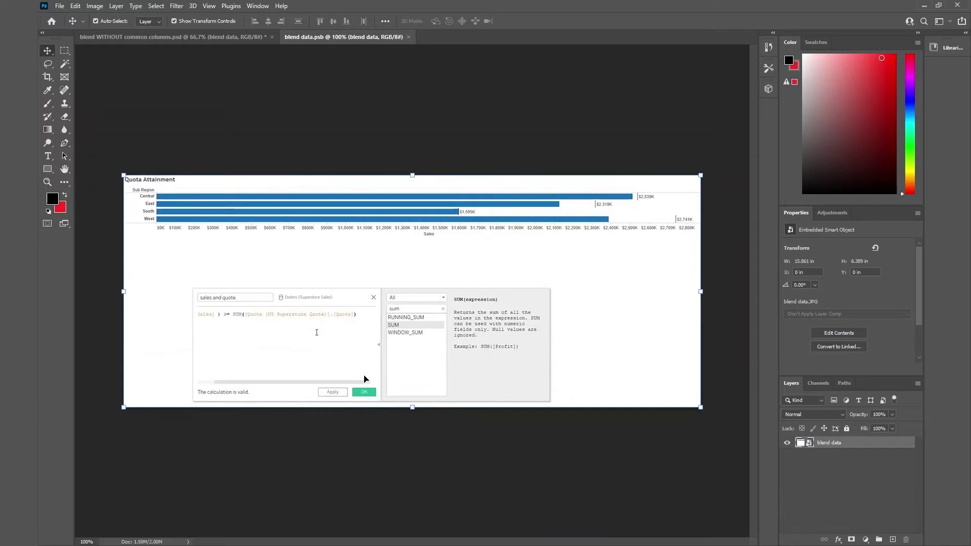
pyautogui.click(48, 76)
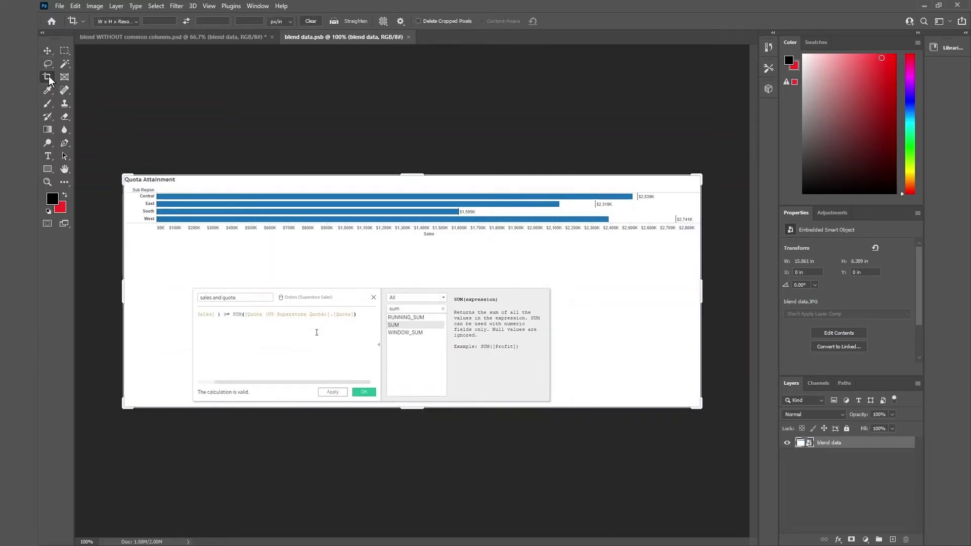
pyautogui.moveTo(418, 411); pyautogui.dragTo(416, 343)
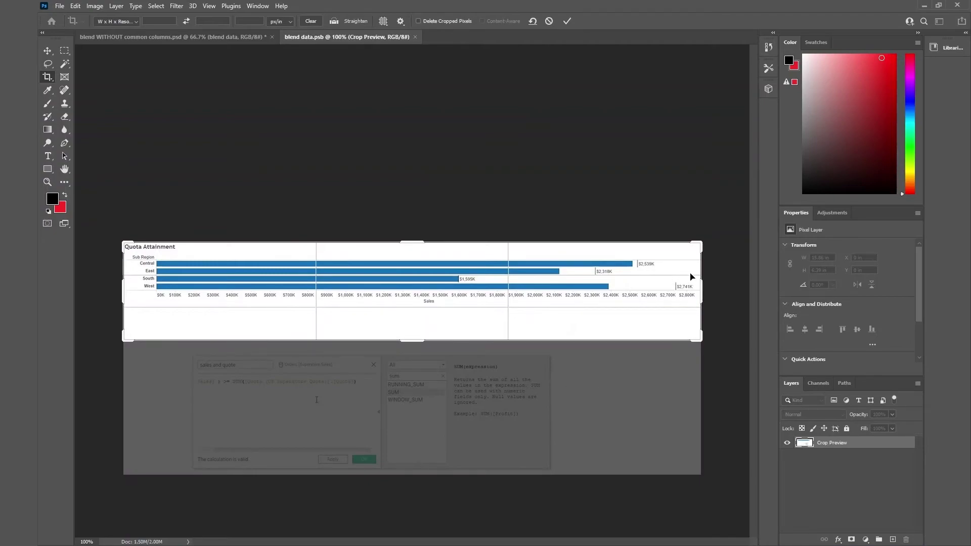
pyautogui.hotkey('ctrl', 's')
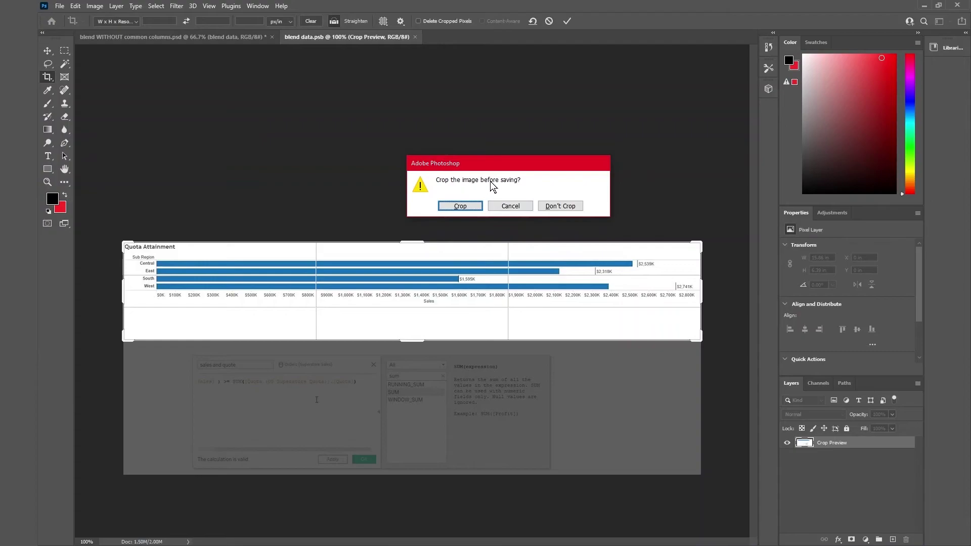
pyautogui.click(461, 206)
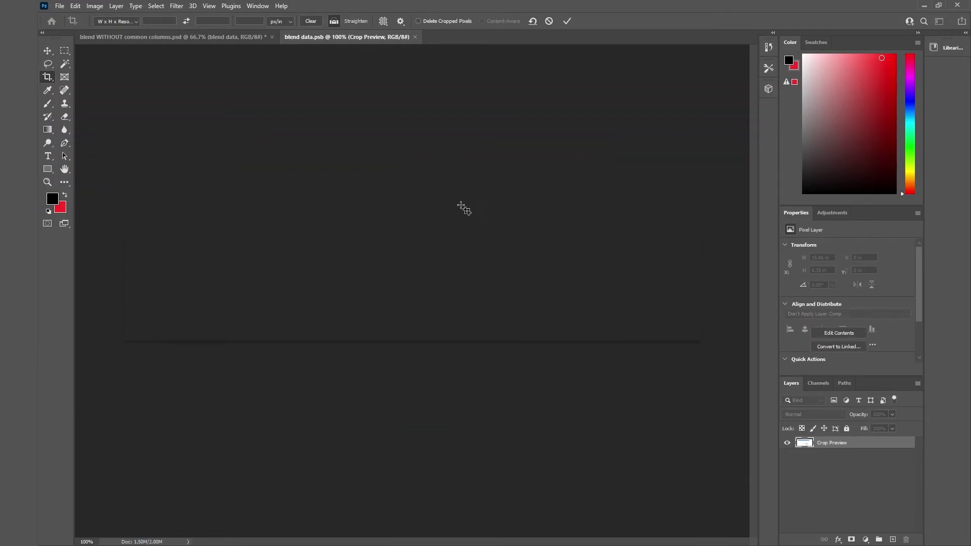
pyautogui.press('Return')
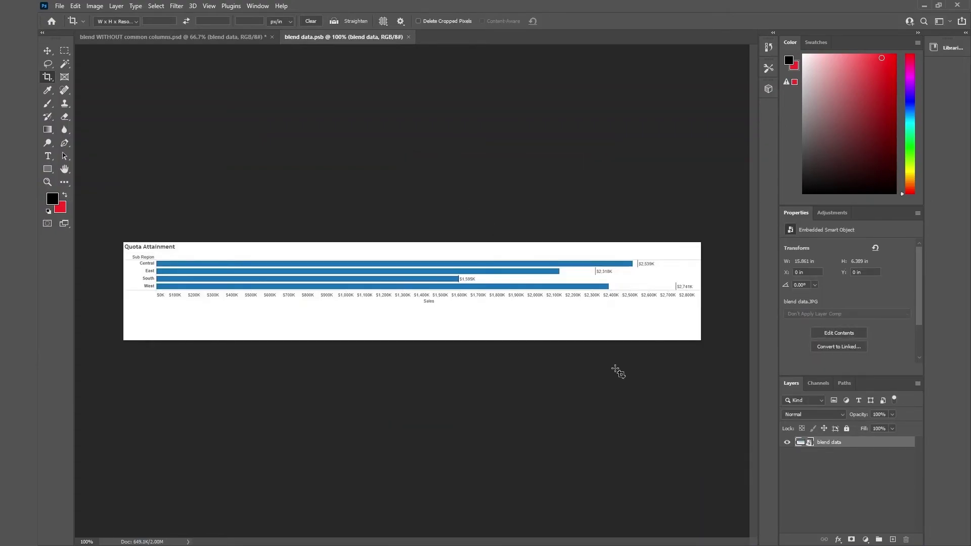
# Step: Nudge the thumbnail chart up-left, then recrop blend data.psb to 7.222 in wide with the formula dialog
pyautogui.click(200, 38)
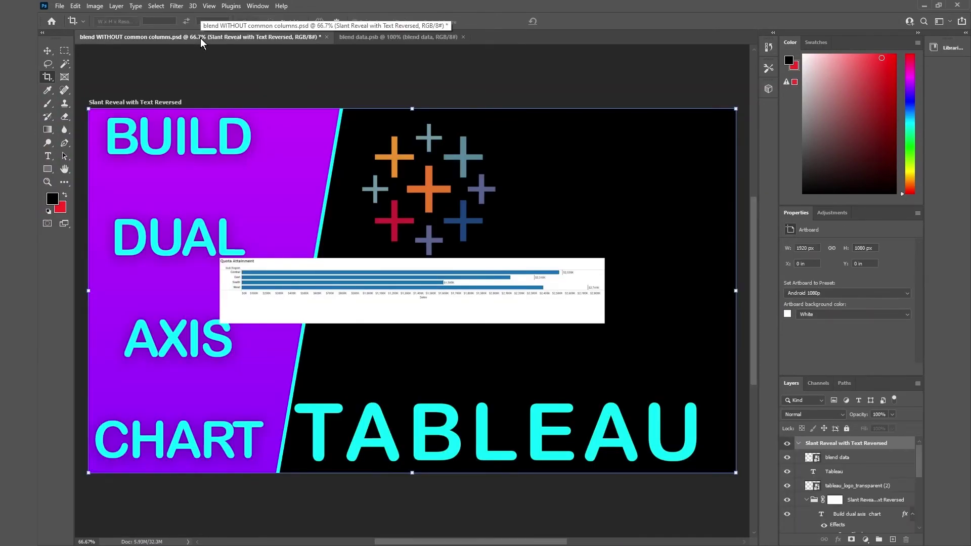
pyautogui.moveTo(481, 296); pyautogui.dragTo(470, 277)
pyautogui.click(354, 40)
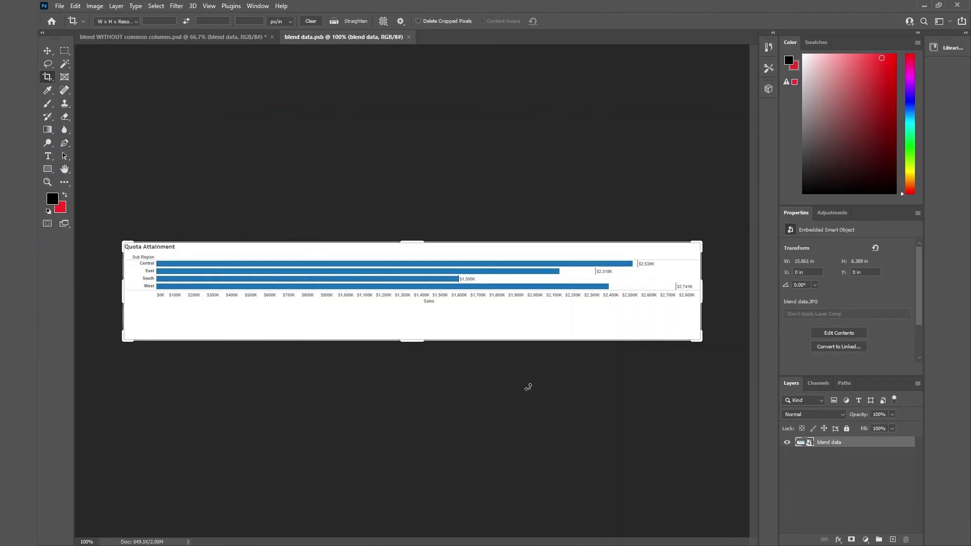
pyautogui.moveTo(419, 341); pyautogui.dragTo(413, 416)
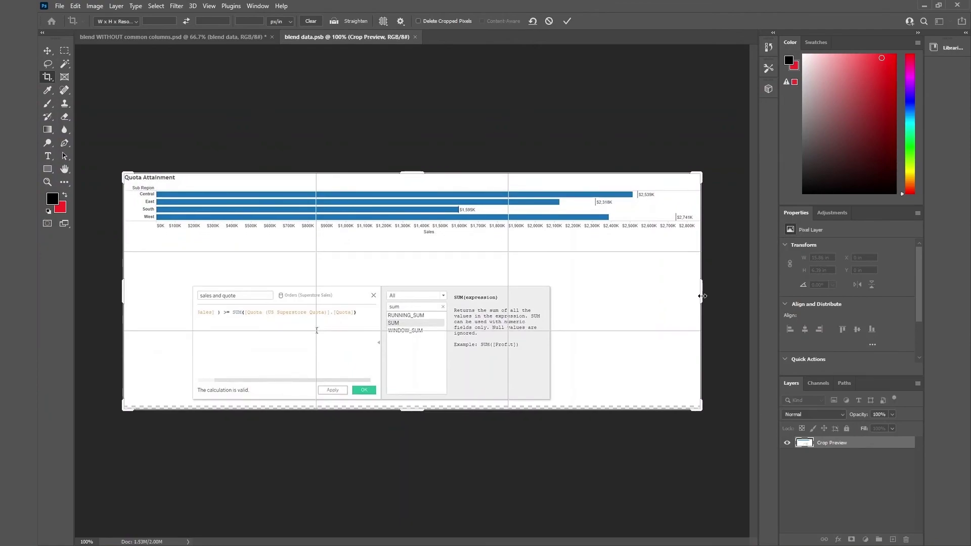
pyautogui.moveTo(701, 296); pyautogui.dragTo(545, 295)
pyautogui.press('Return')
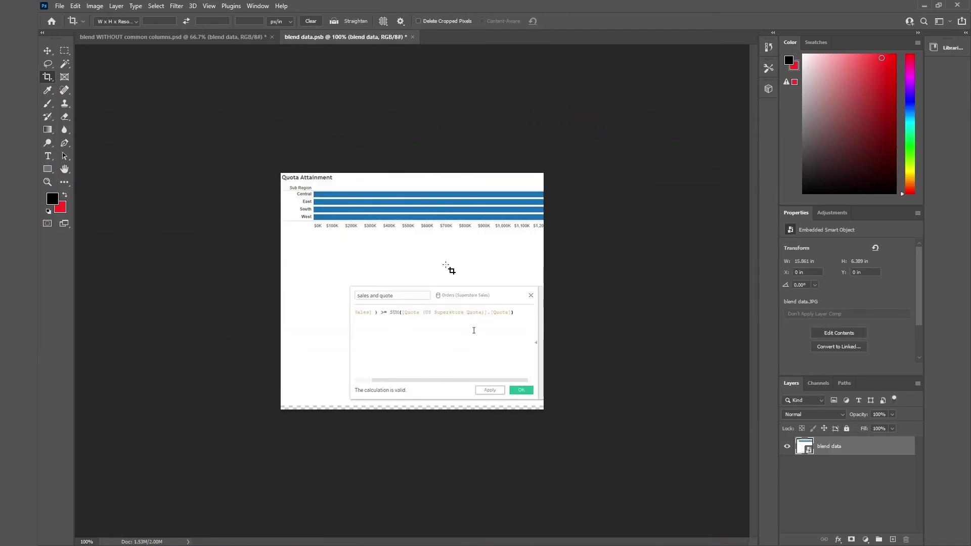
# Step: Save blend data.psb and return to the thumbnail design document
pyautogui.hotkey('ctrl', 's')
pyautogui.click(209, 38)
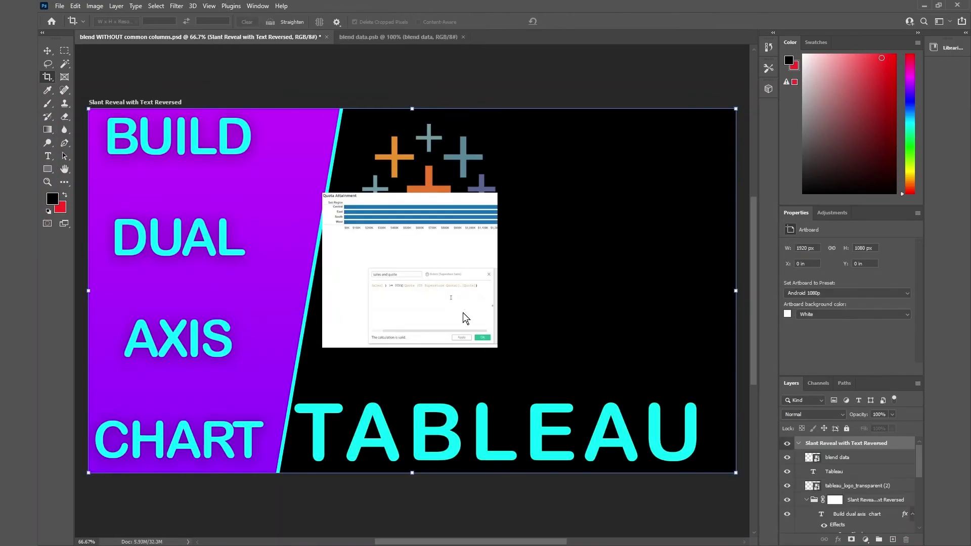